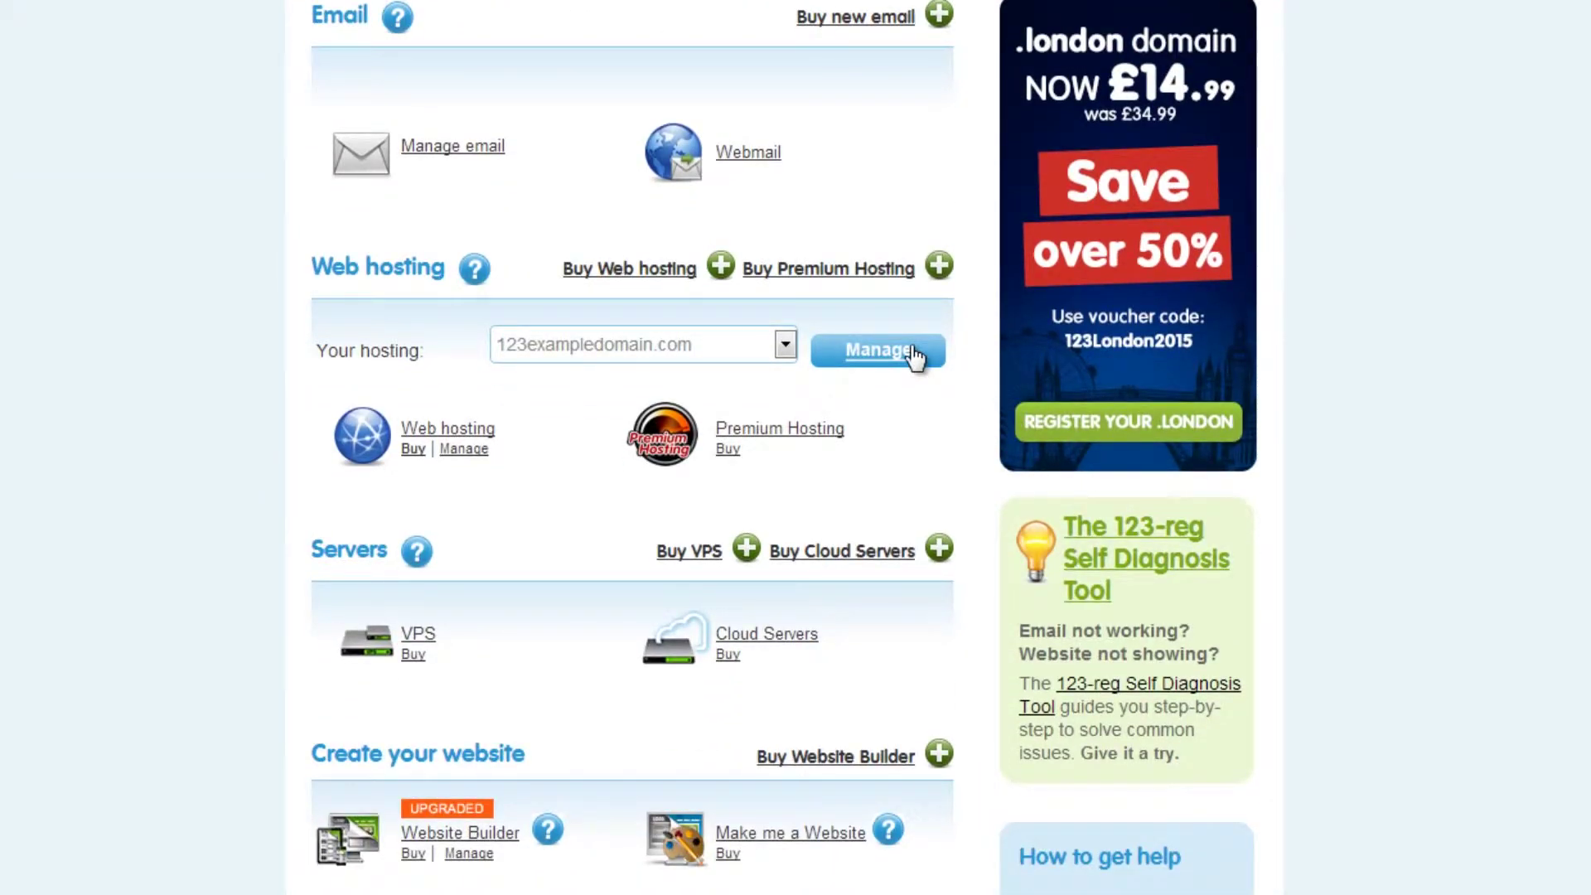
Open File Manager for 123exampledomain.com and pick index.html from website-files to download
left_click(879, 350)
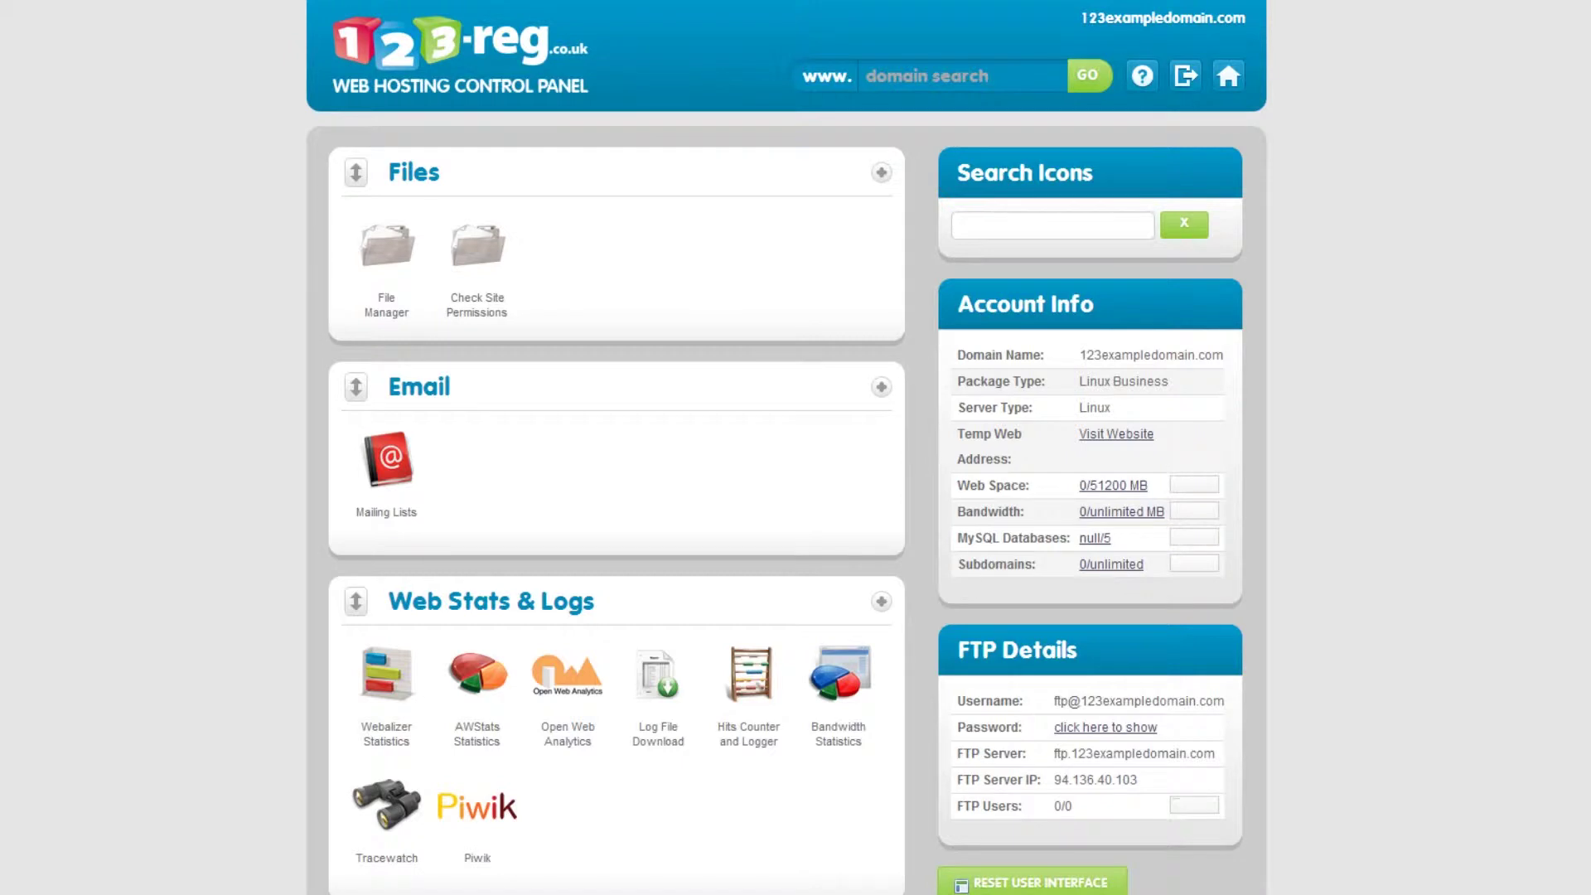
left_click(378, 299)
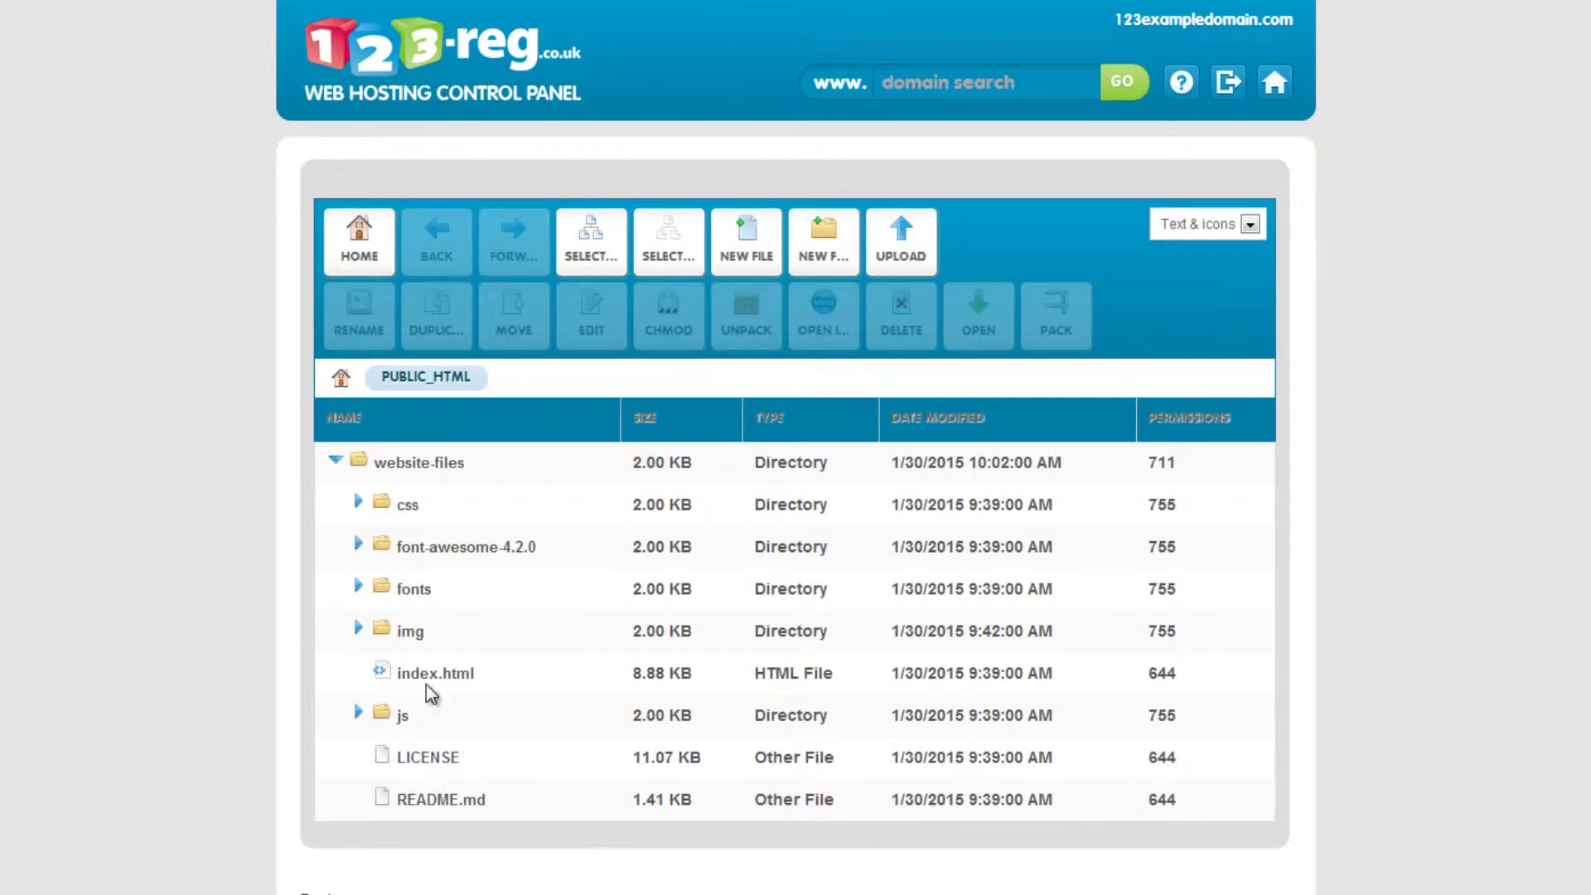
left_click(456, 685)
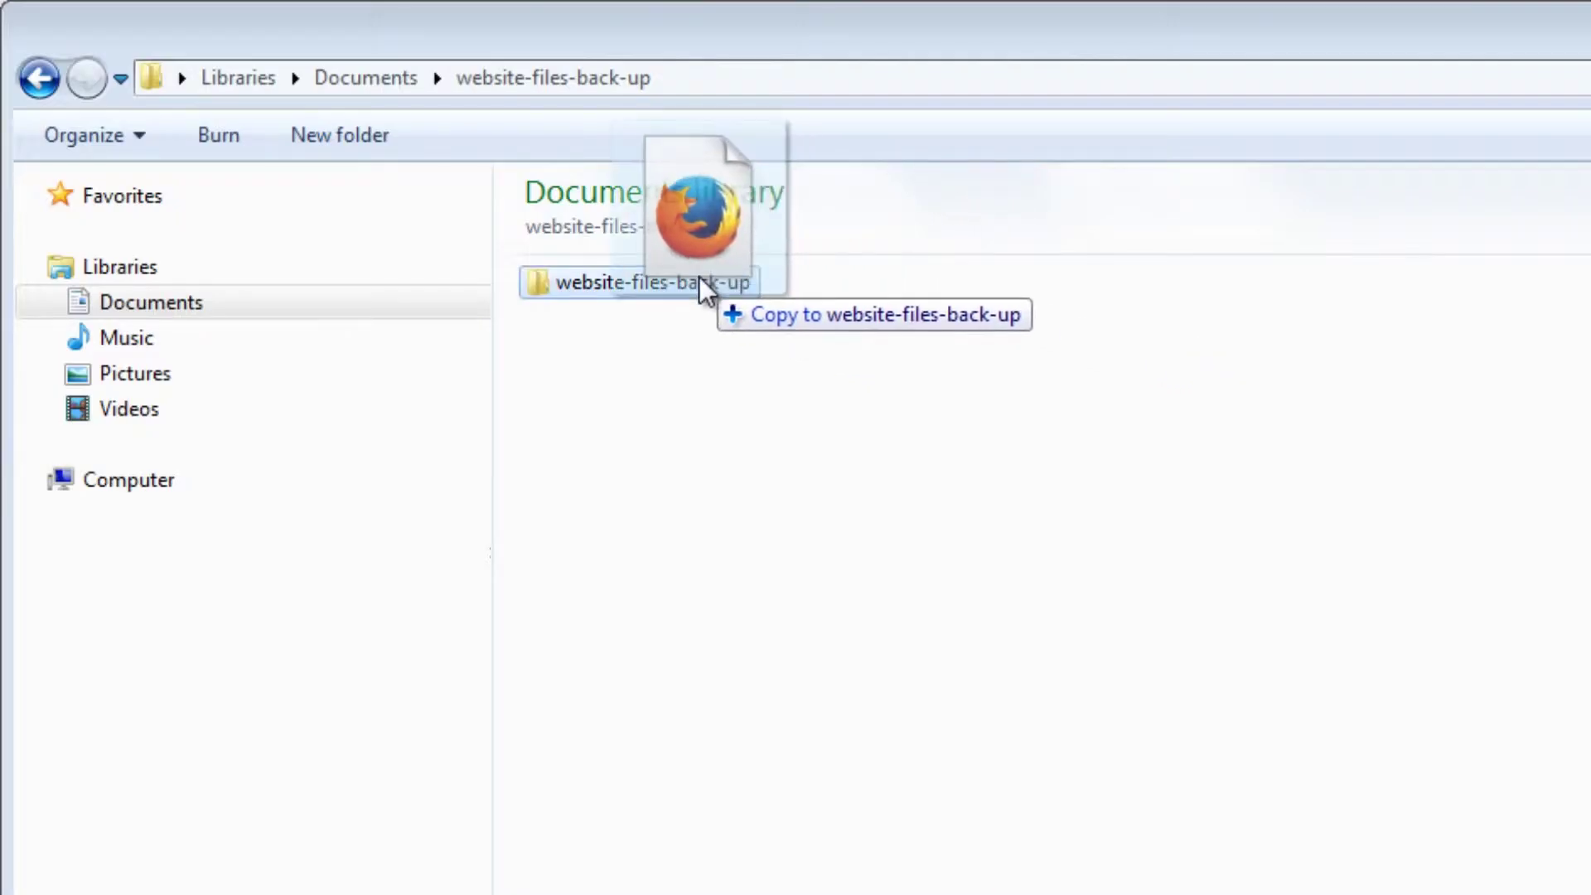
Move the downloaded index file into the website-files-back-up folder and open the folder to confirm
left_click_drag(750, 300, 698, 277)
double_click(699, 276)
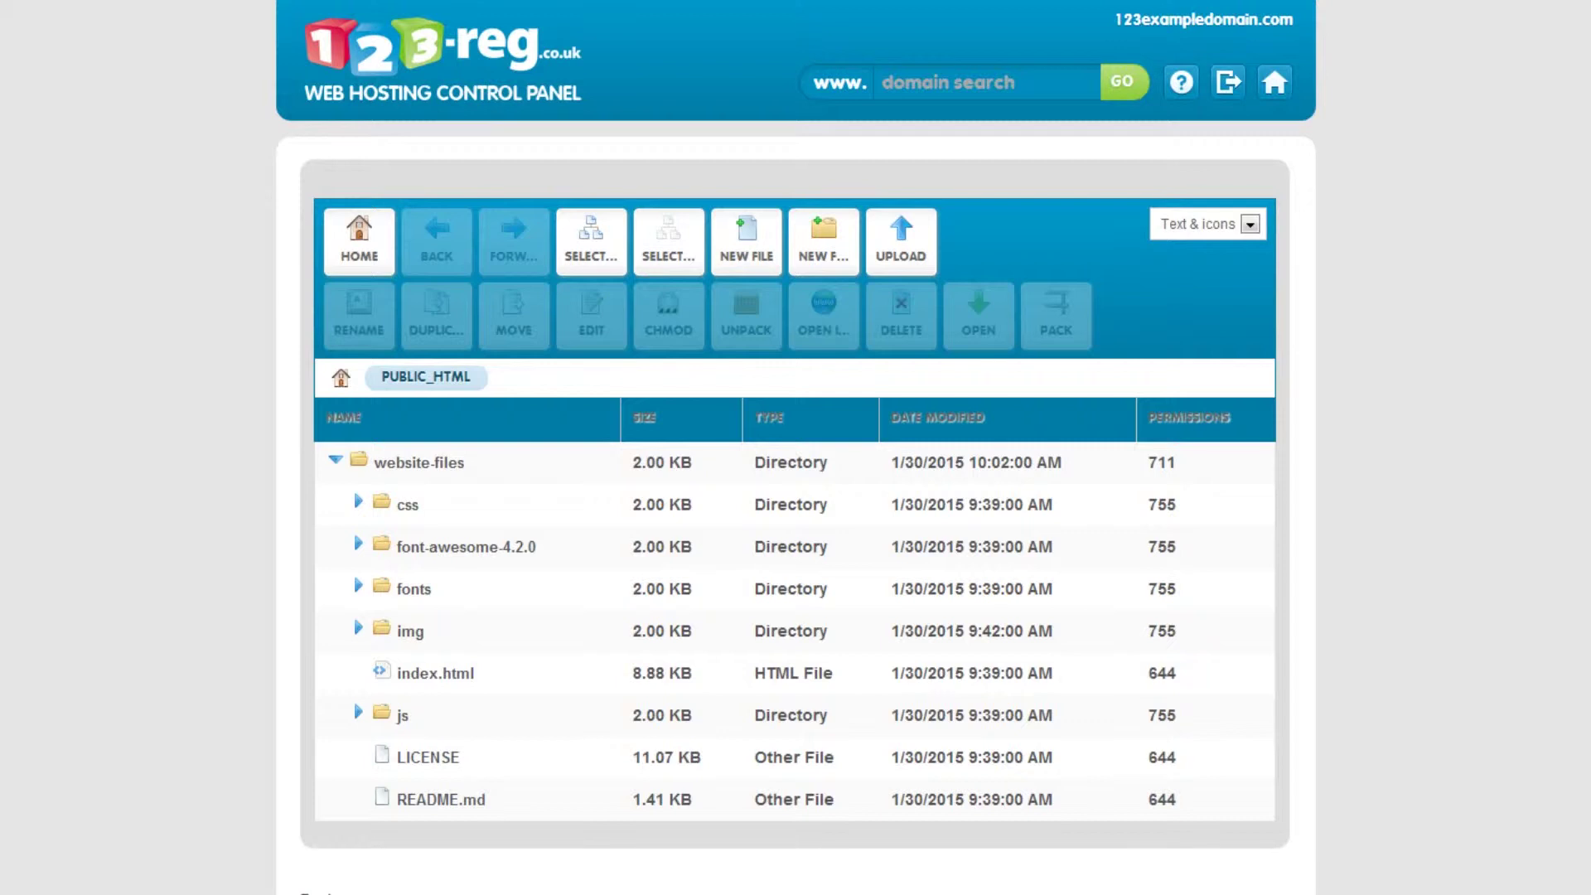
Select all files and pack them into the website-files.zip archive
left_click(599, 249)
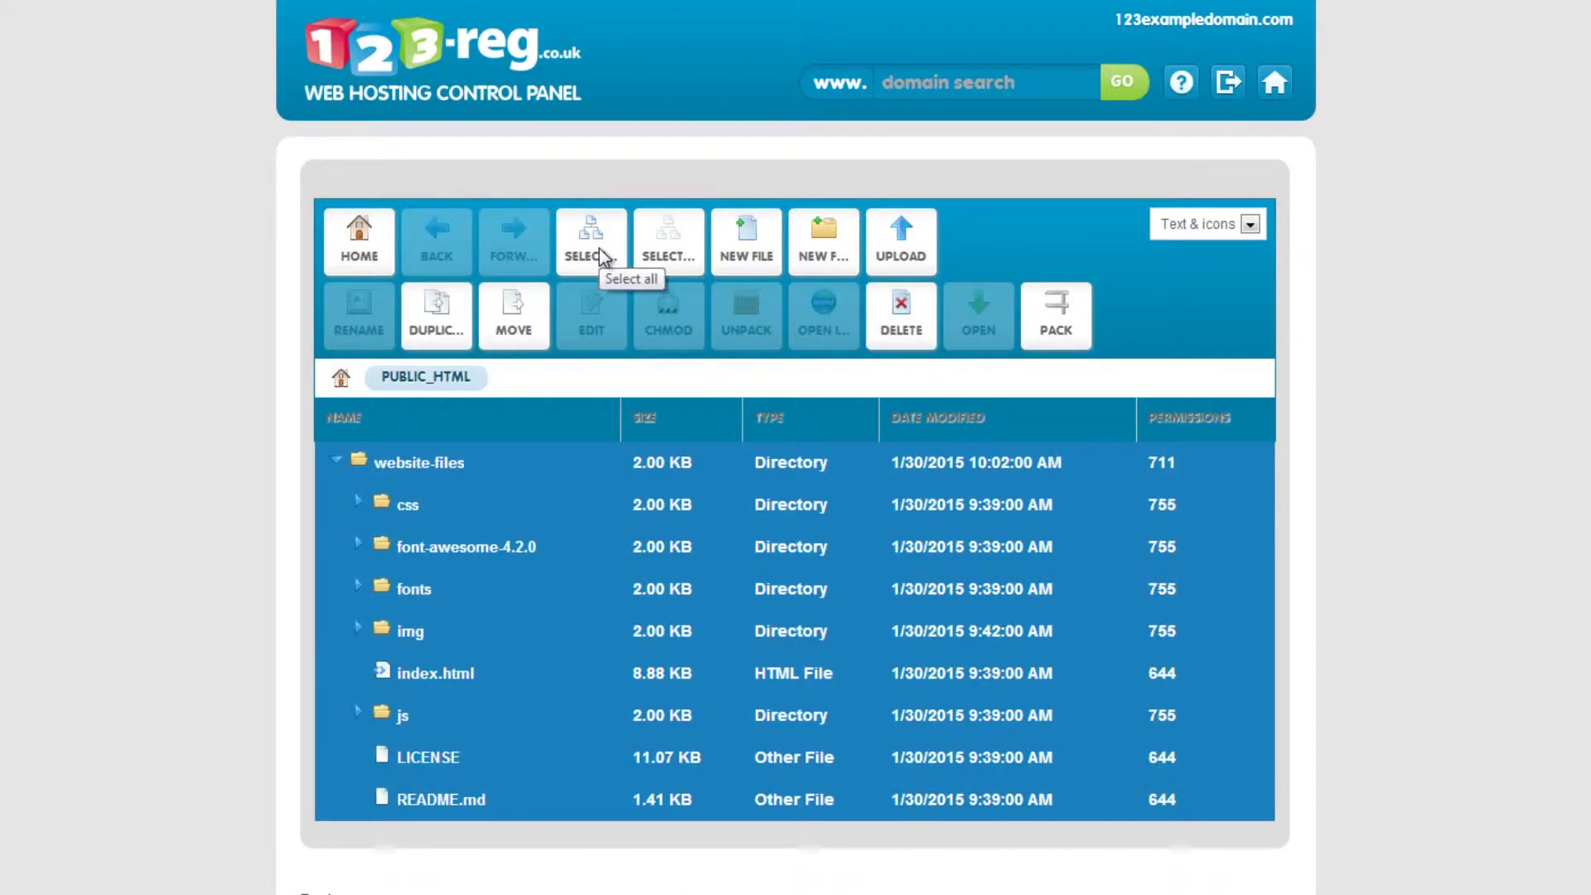
left_click(1067, 320)
type("we")
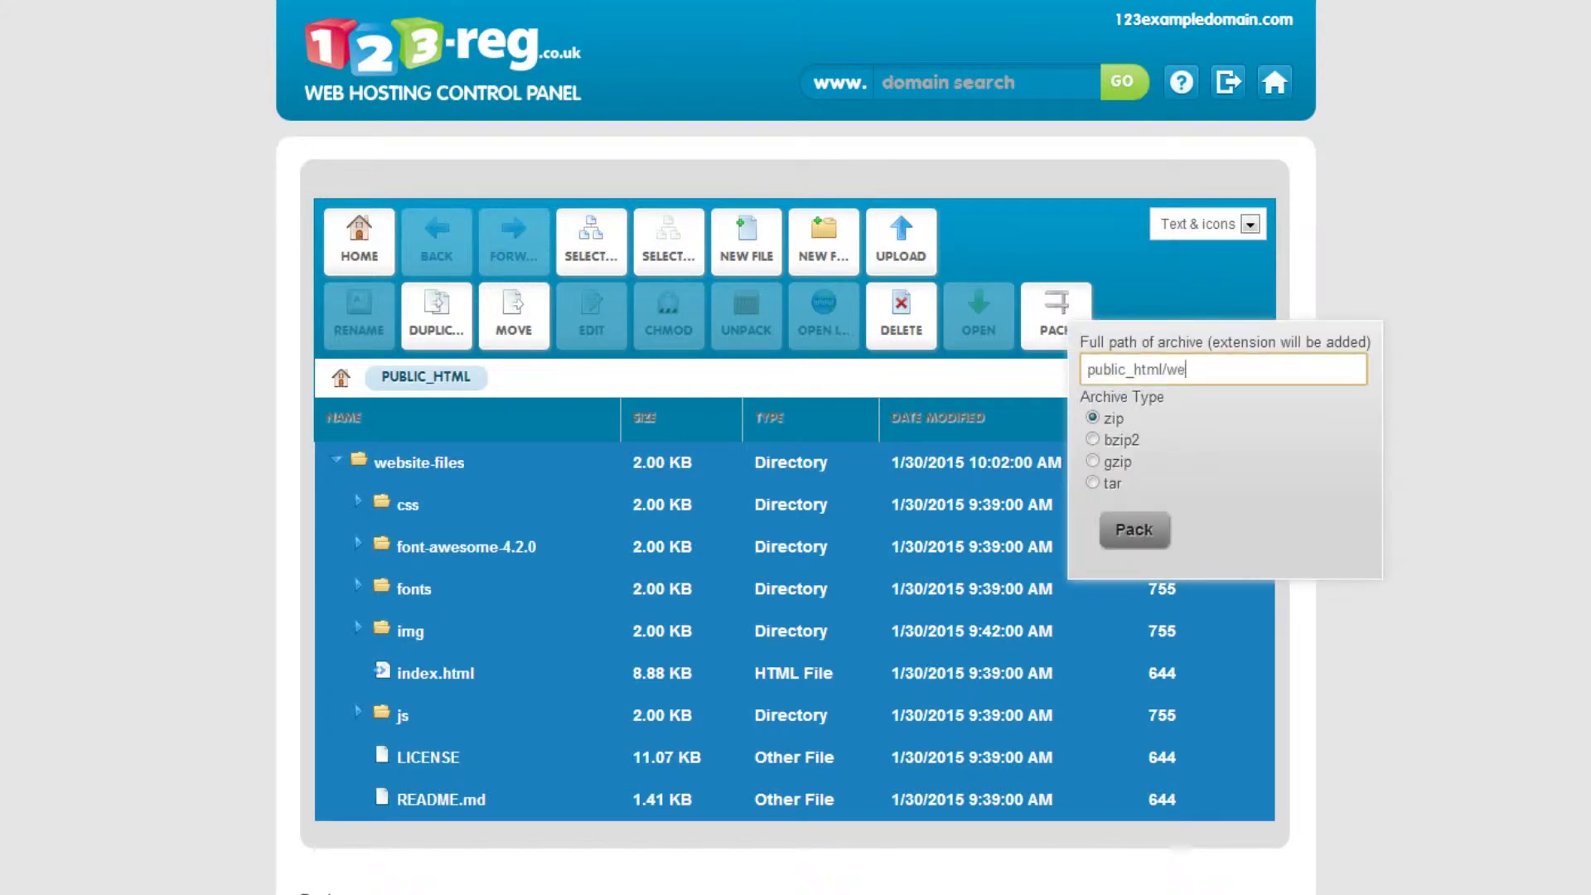
type("bsite-fil")
type("es")
left_click(1151, 532)
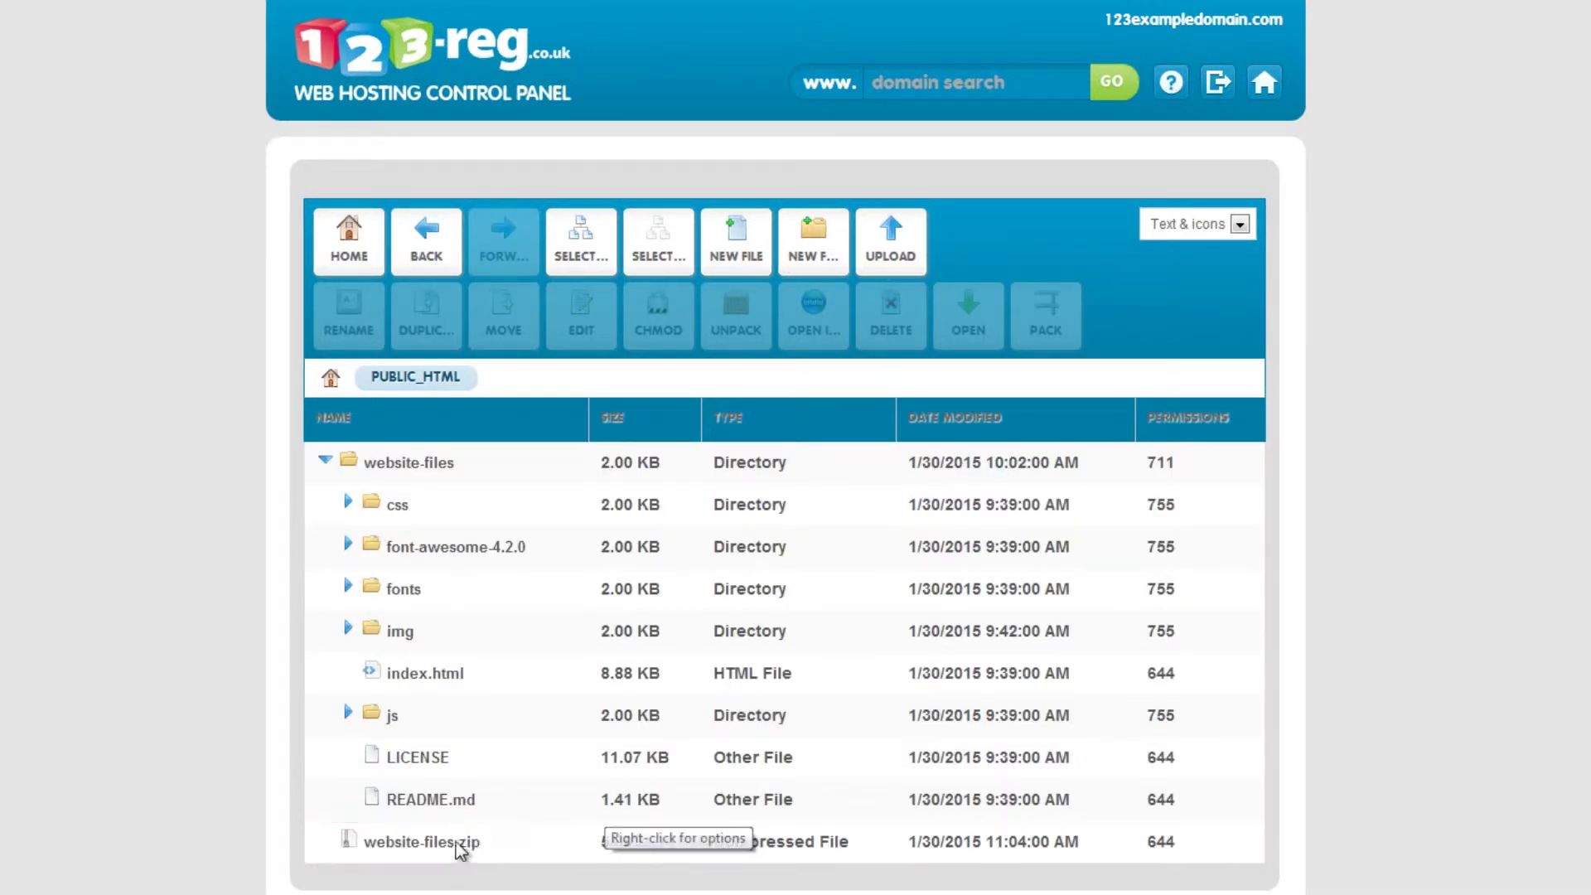
Download website-files.zip into the website-files-back-up folder and check its contents
left_click(383, 844)
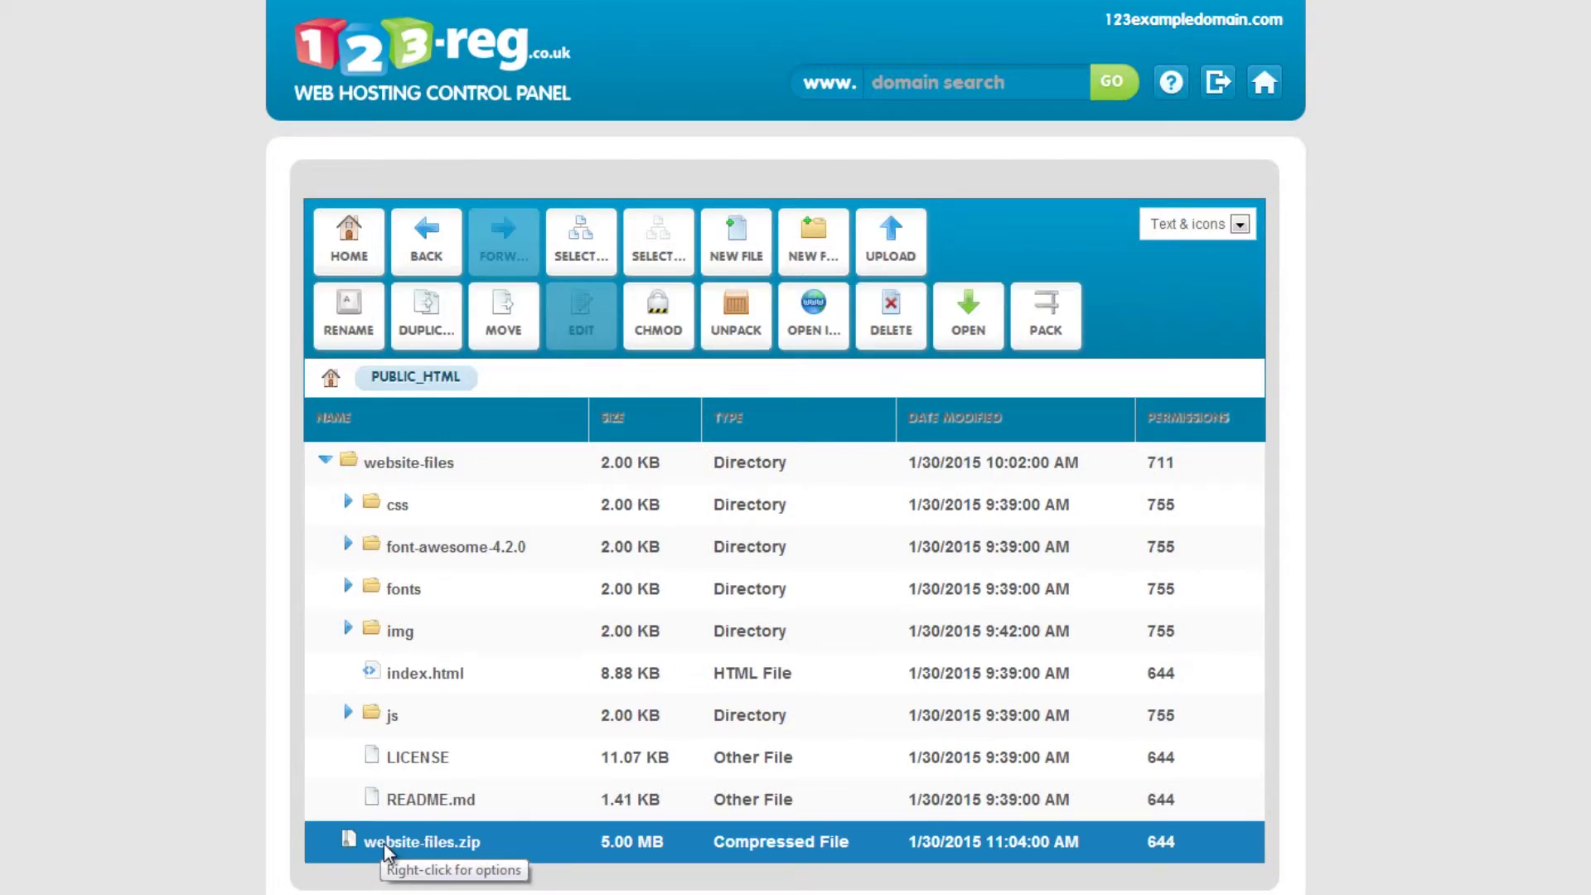
scroll(681, 639, "down", 3)
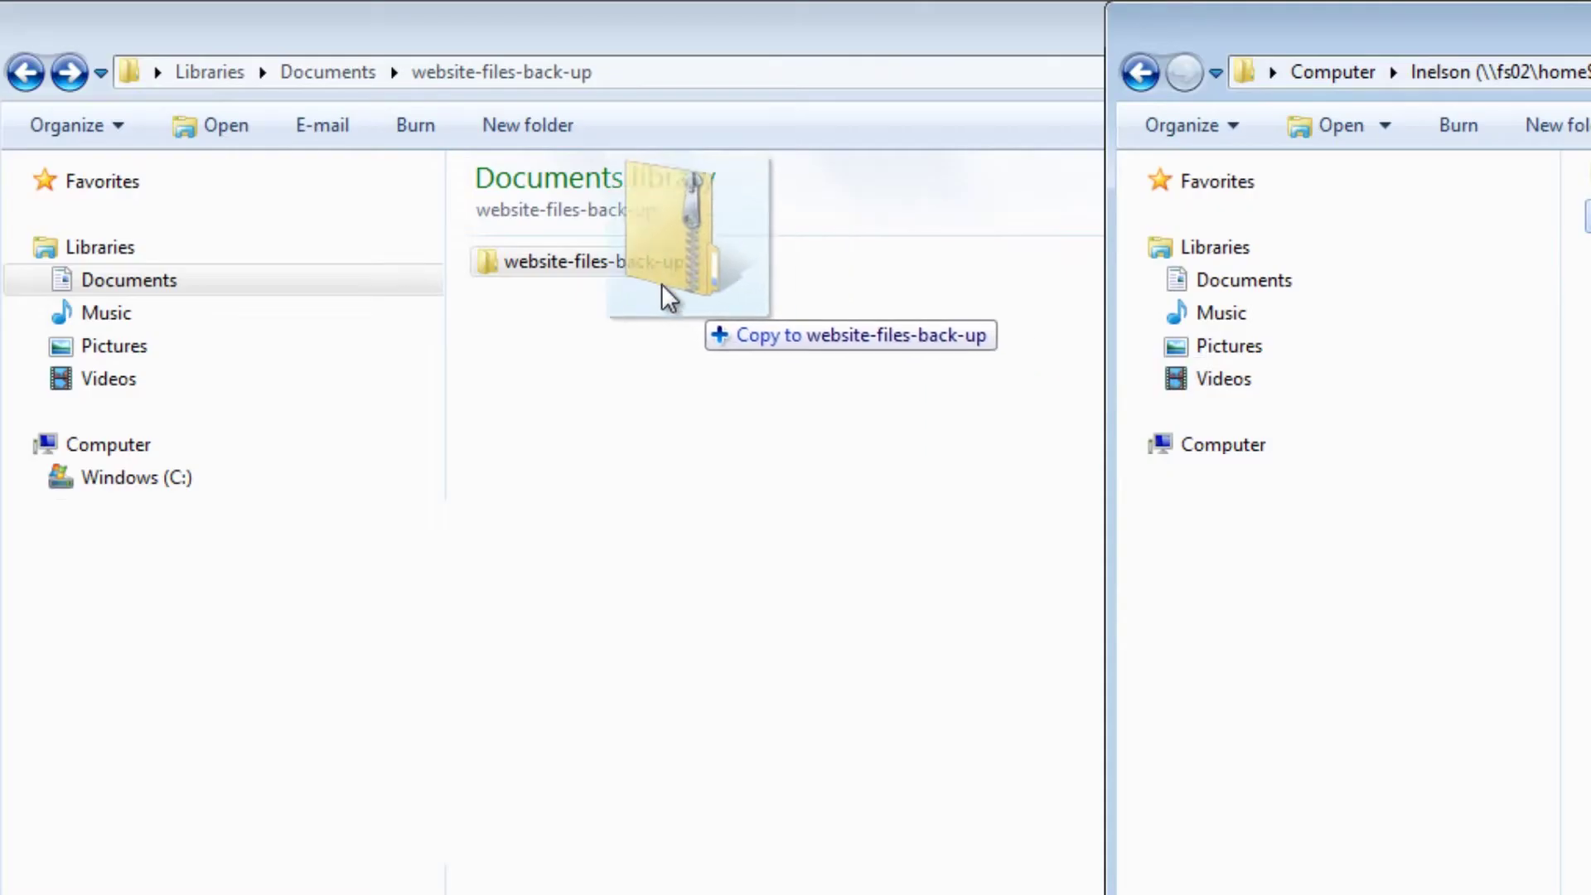
left_click_drag(661, 283, 601, 253)
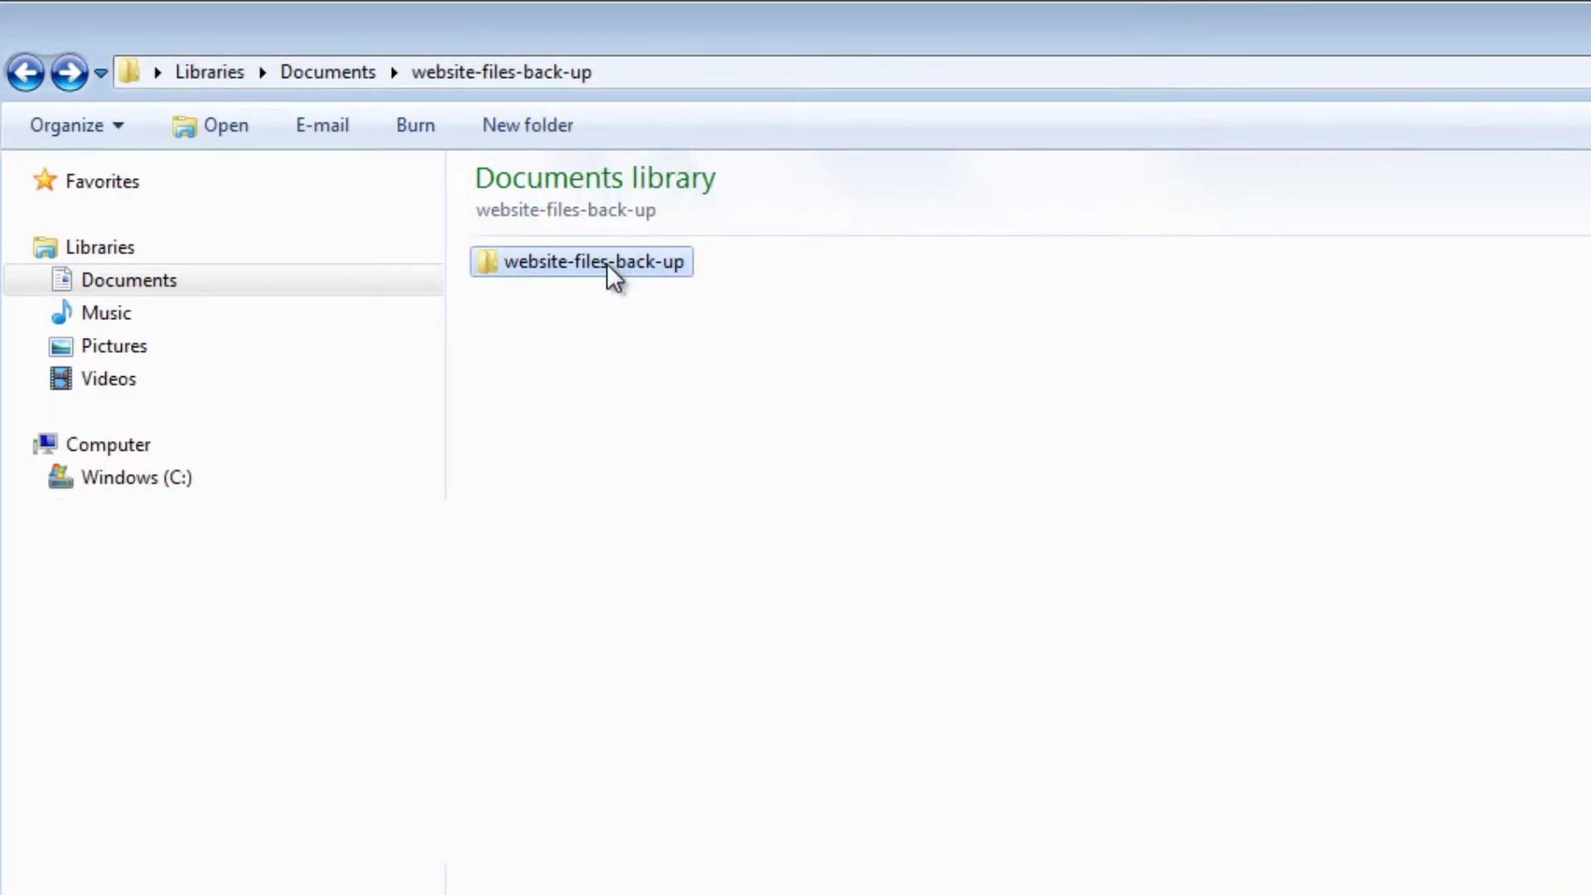
double_click(607, 261)
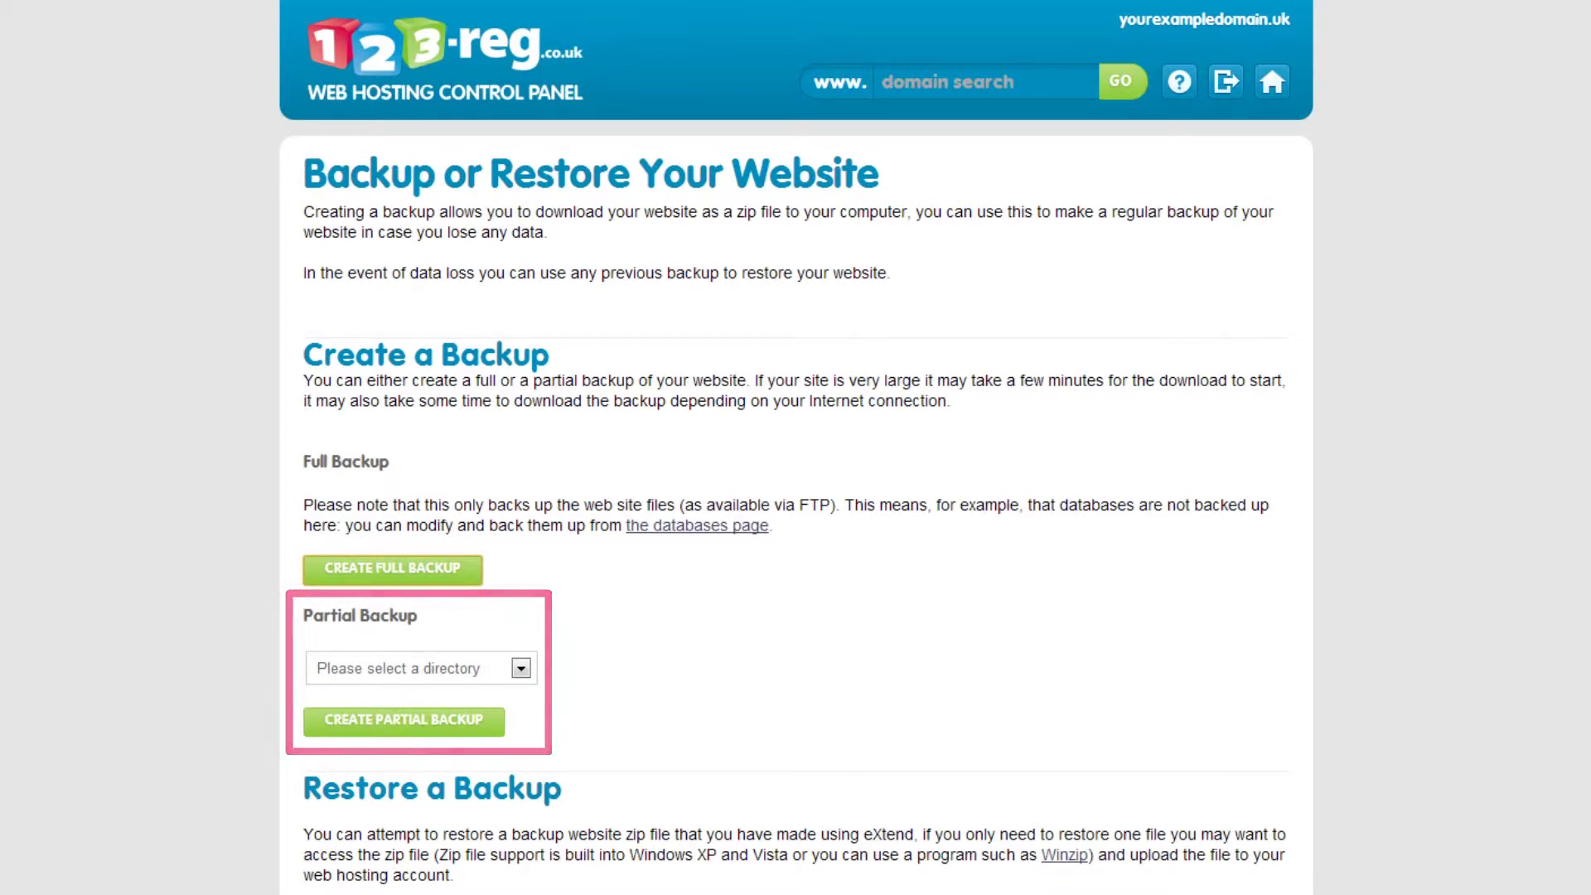
Open the list of directories available for a partial backup
left_click(520, 669)
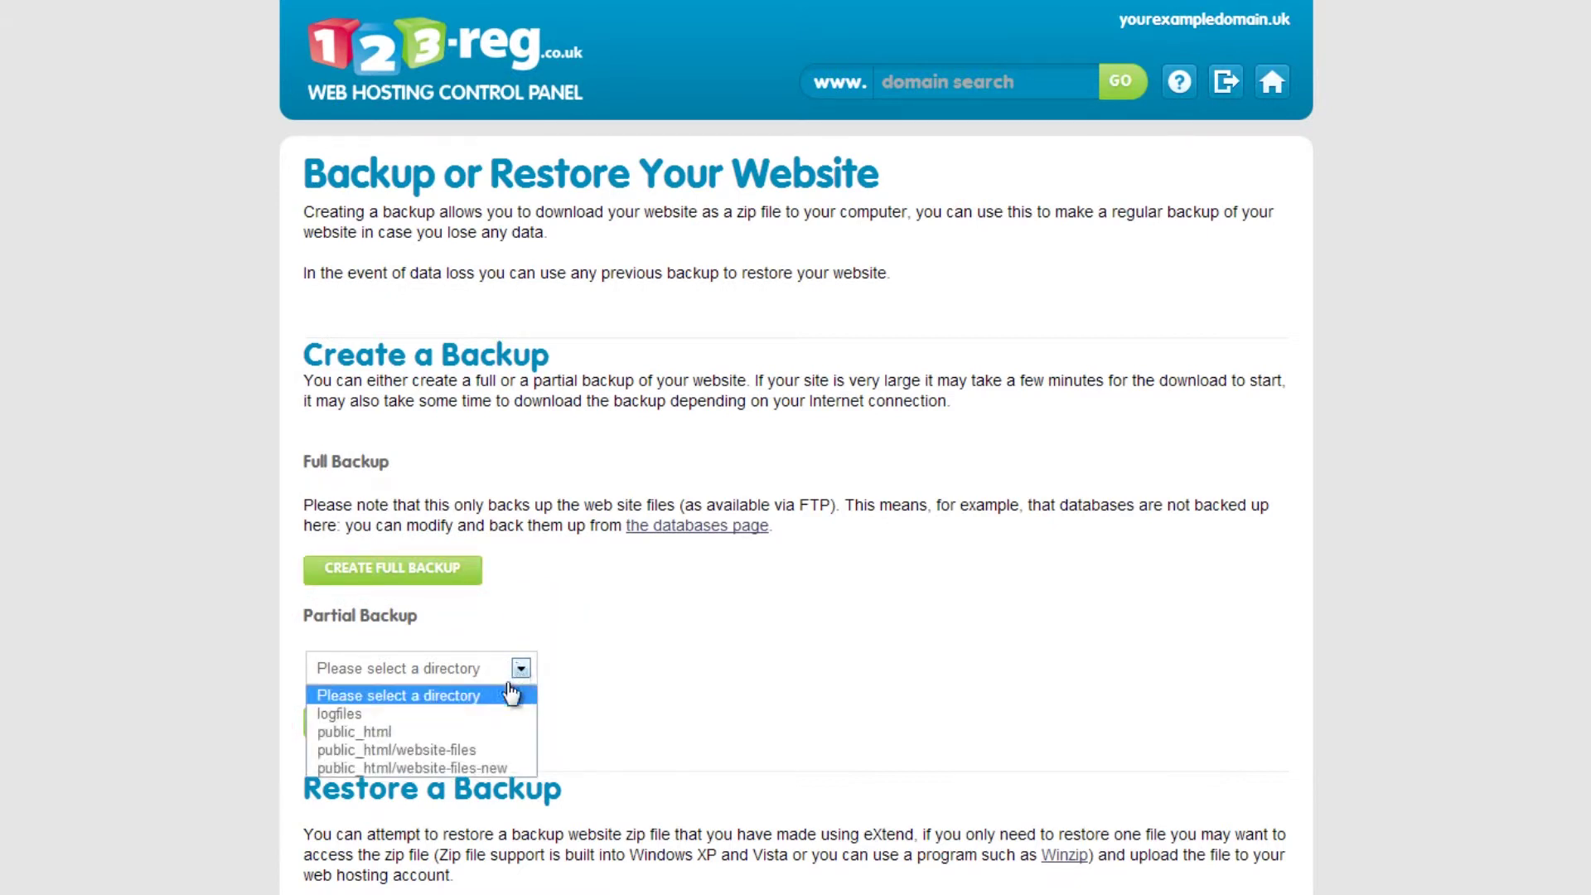
Start a partial backup of the public_html/website-files-new directory
left_click(516, 770)
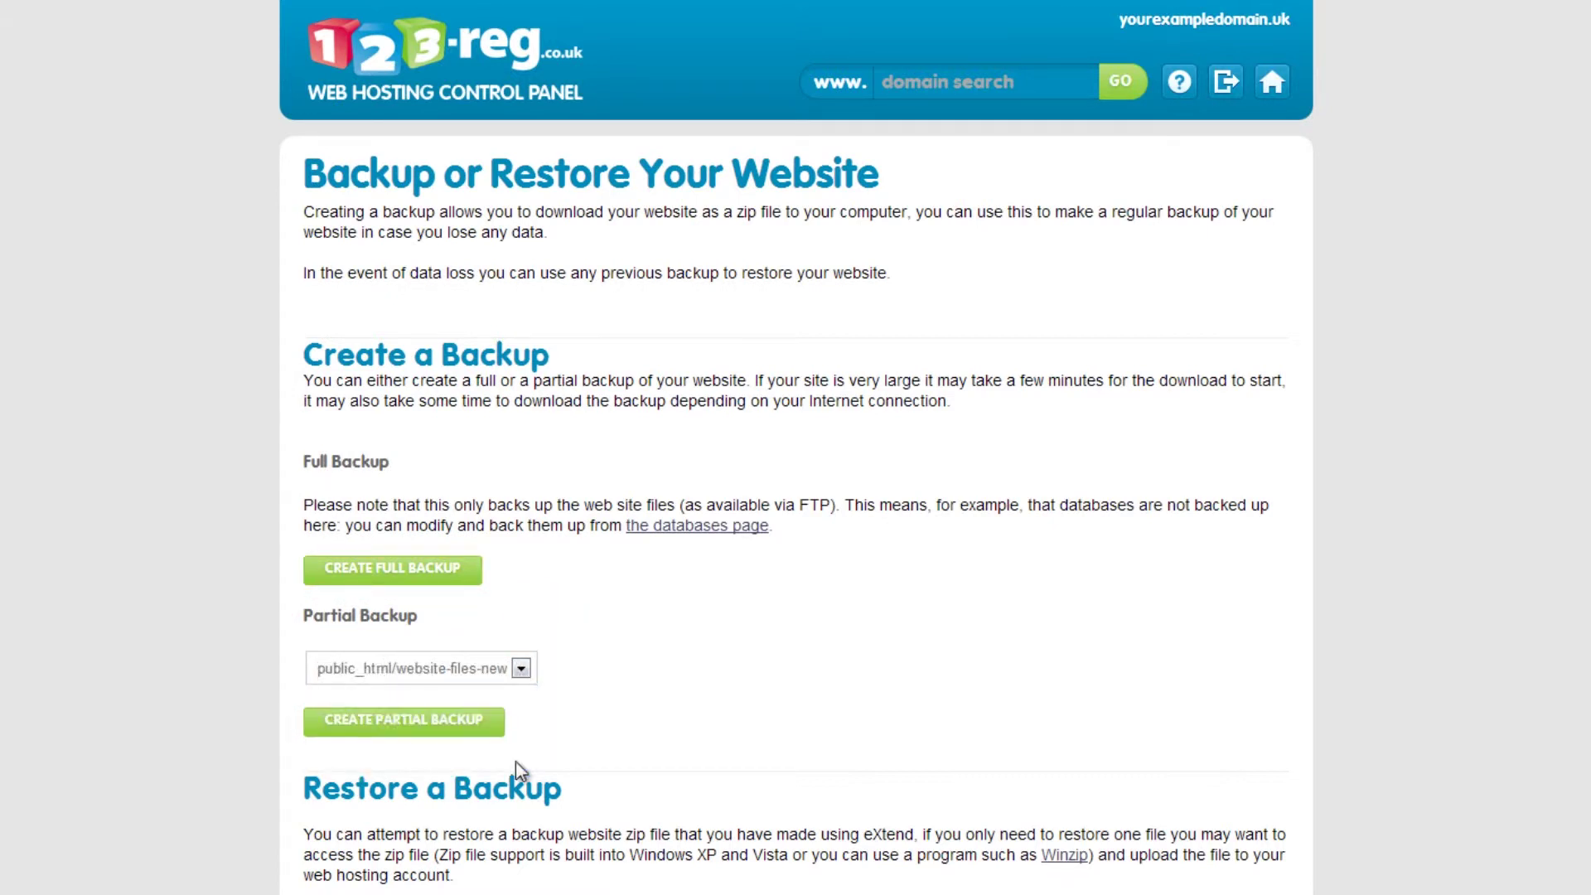
left_click(445, 728)
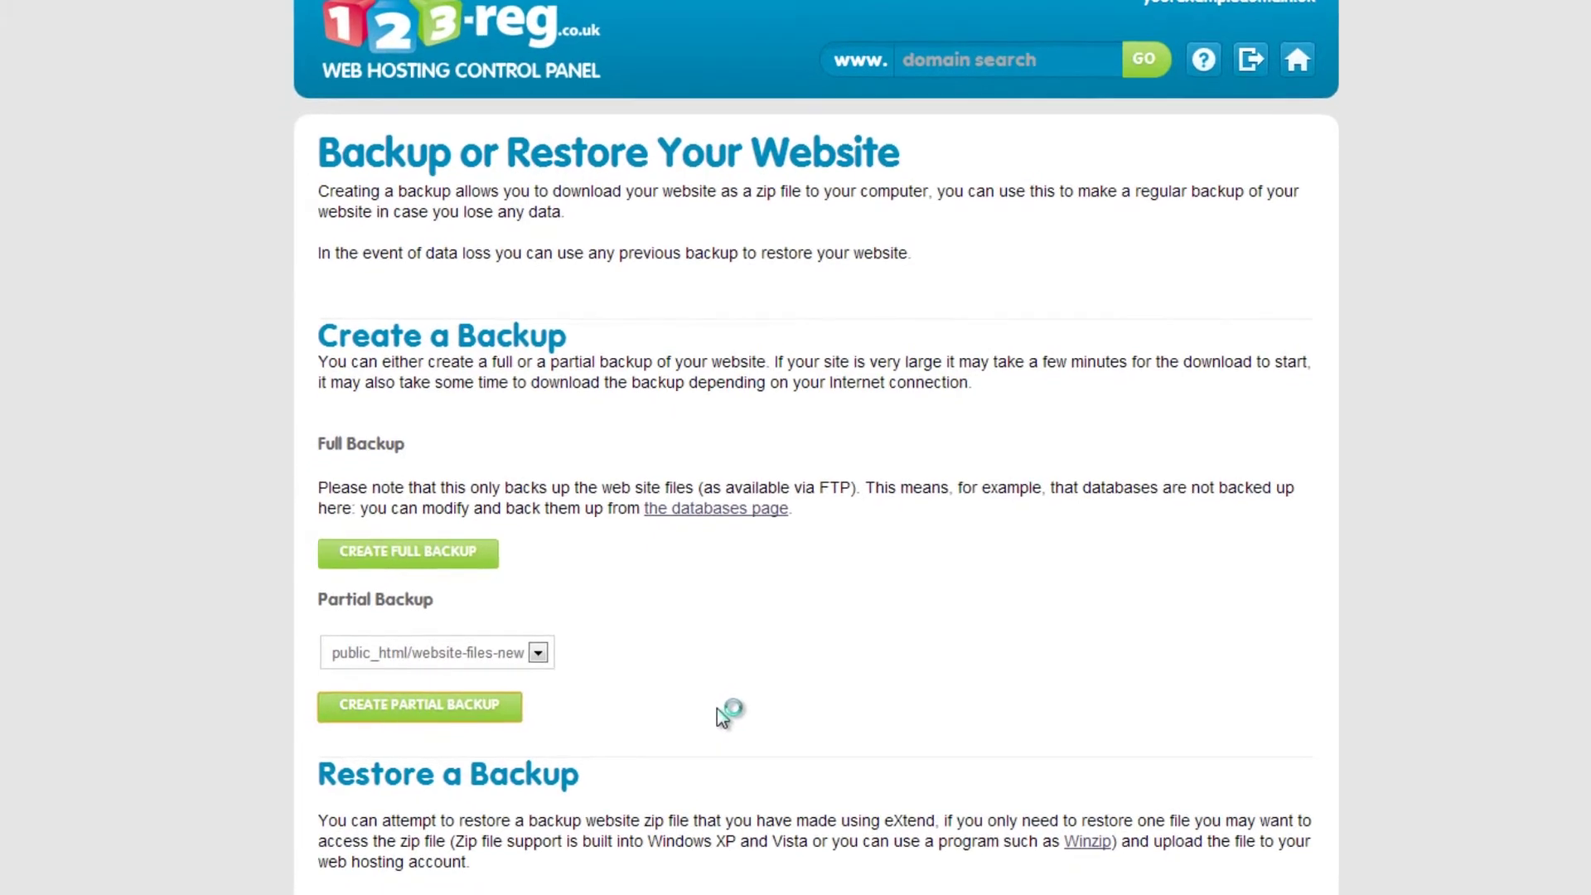